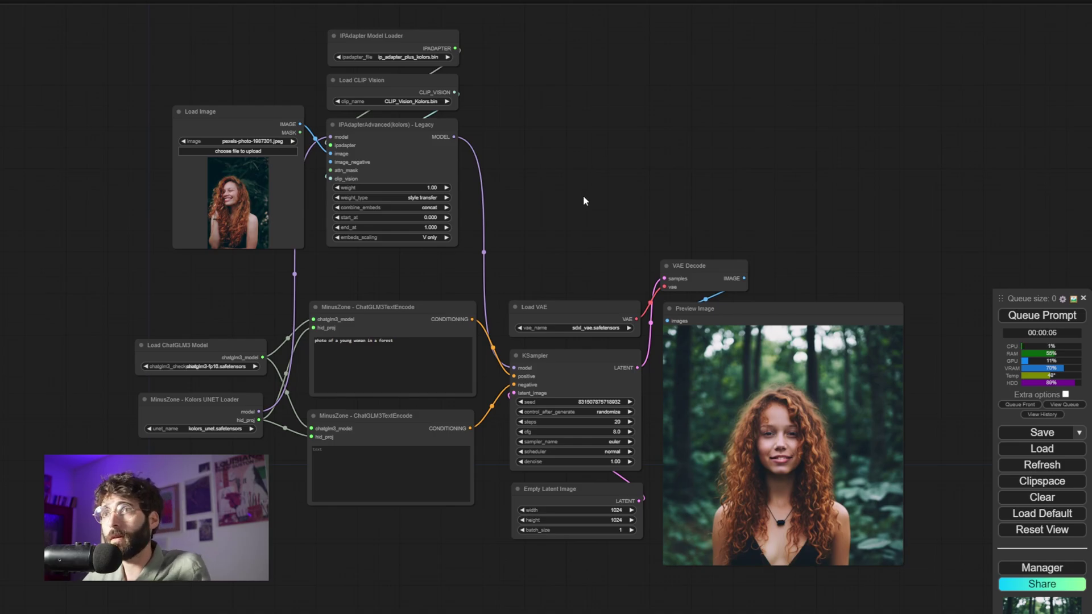
Switch the Kolors IPAdapter weight_type to linear and queue a new 1024×1024 portrait.
{"action": "left_click", "coordinate": [437, 199]}
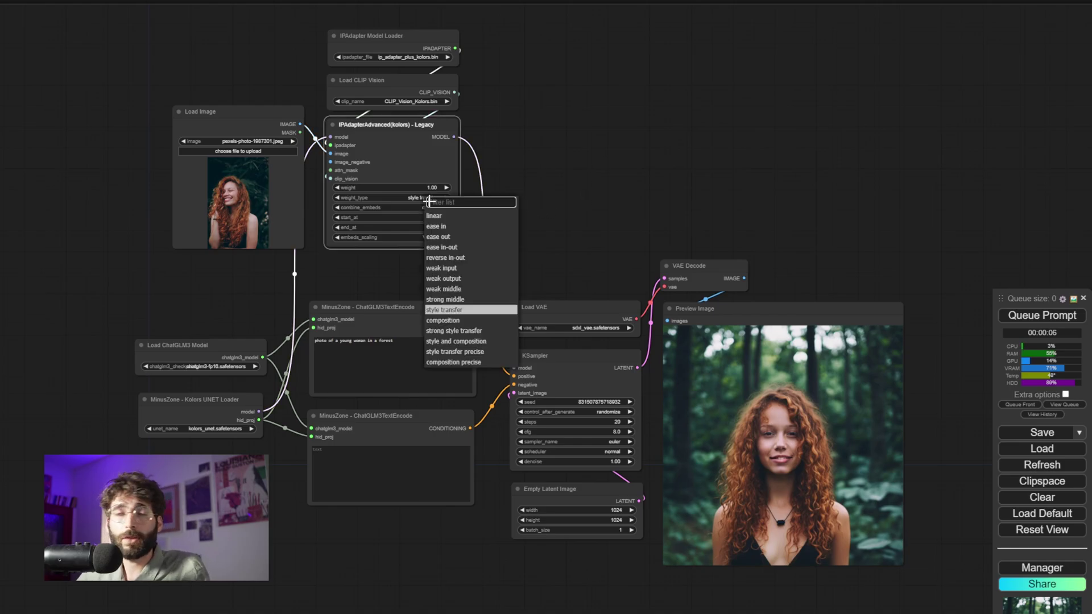
{"action": "left_click", "coordinate": [443, 219]}
{"action": "left_click", "coordinate": [1042, 315]}
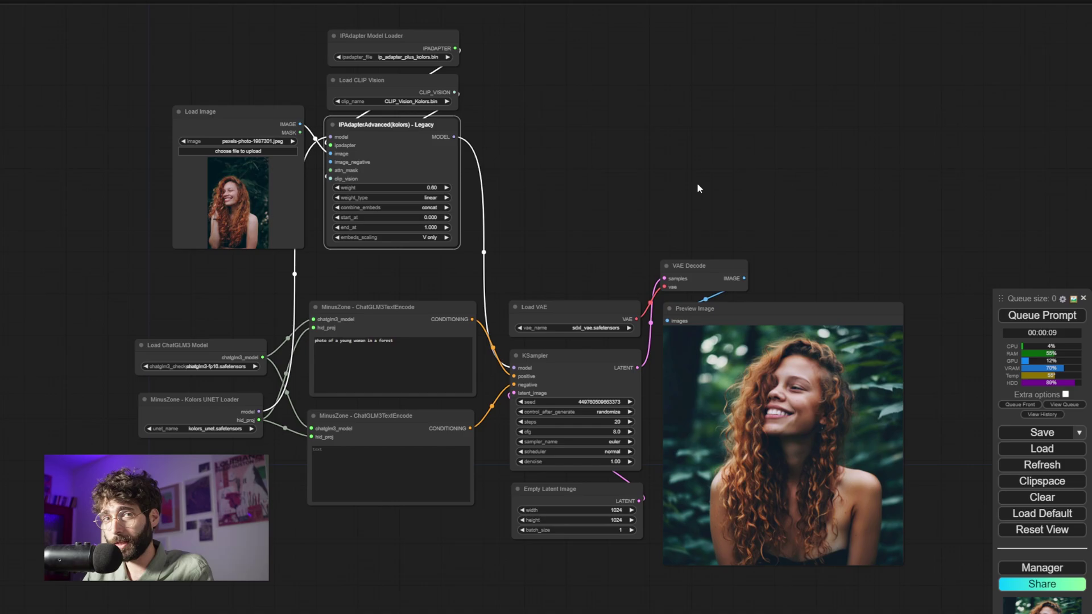
Queue another Kolors portrait with a new seed using the Ctrl+Enter shortcut, then deselect the IPAdapter node.
{"action": "key", "text": "ctrl+Return"}
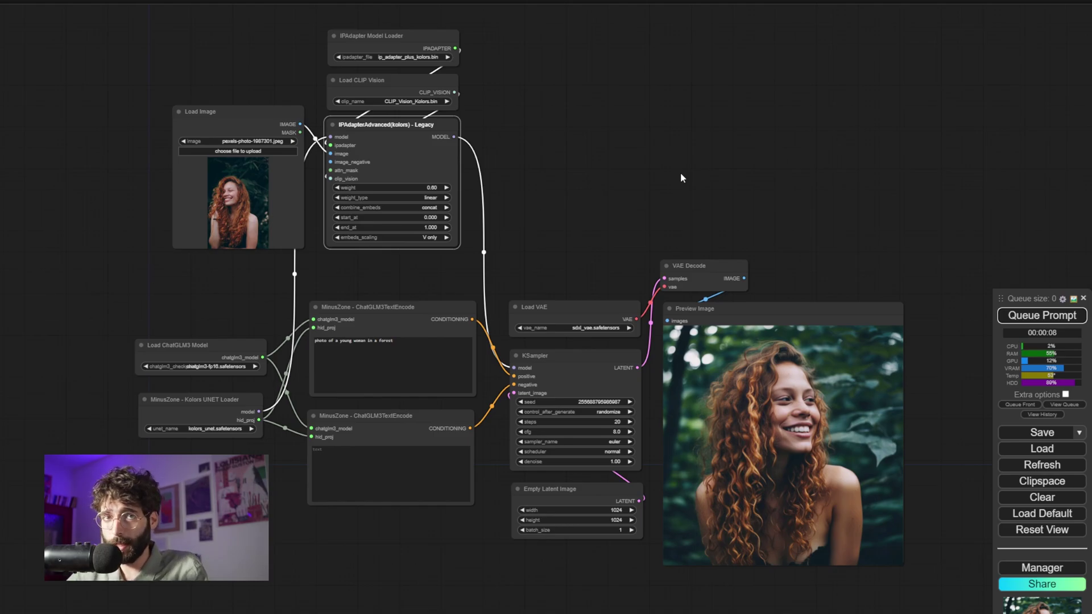
{"action": "left_click_drag", "start_coordinate": [681, 172], "coordinate": [675, 181]}
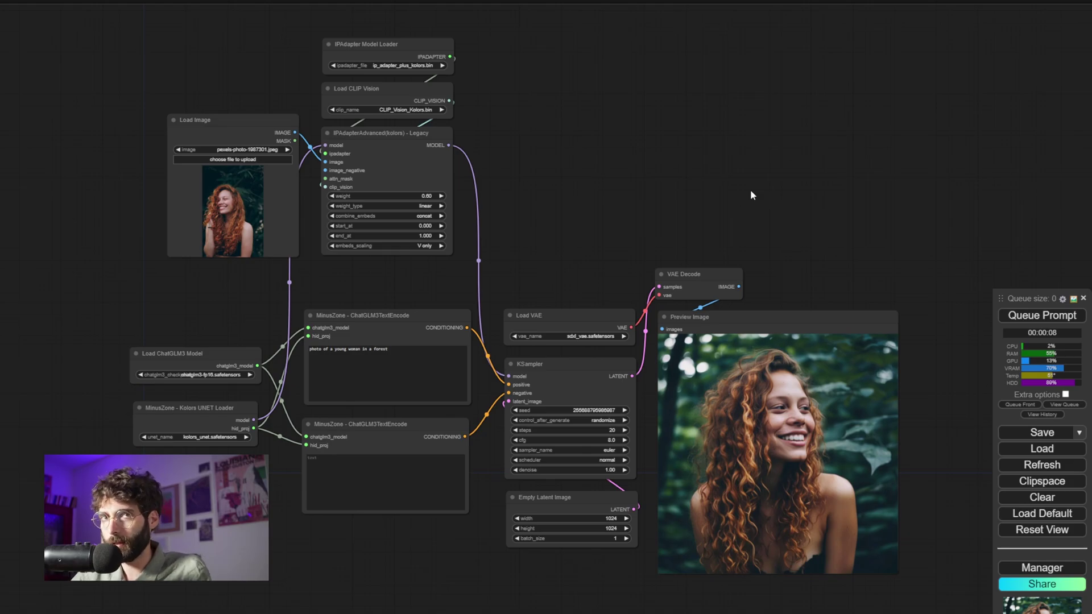
{"action": "left_click", "coordinate": [250, 408]}
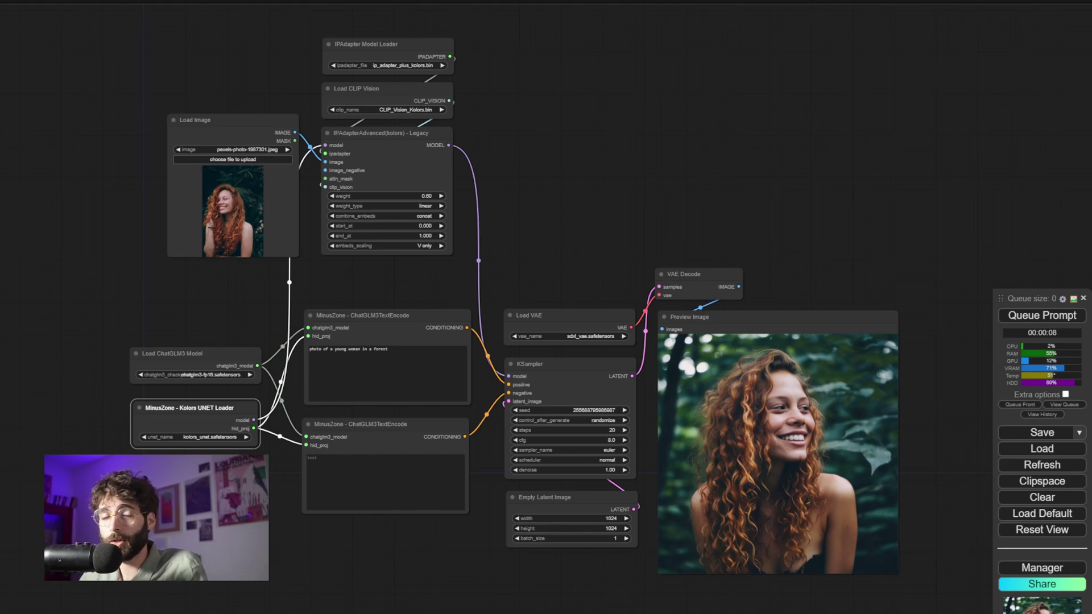
{"action": "left_click", "coordinate": [497, 524]}
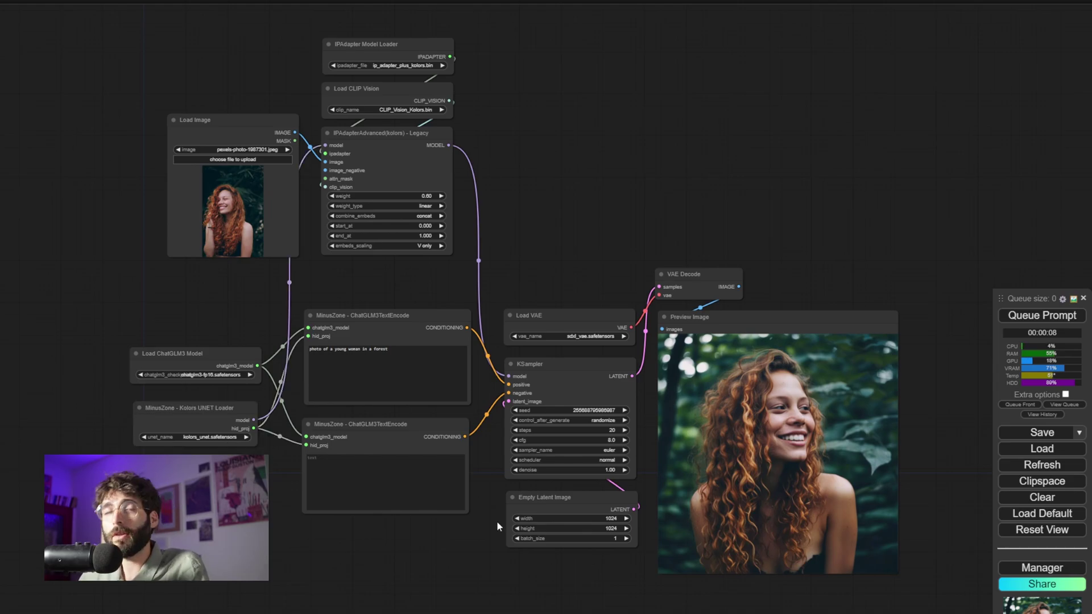
{"action": "left_click", "coordinate": [424, 433]}
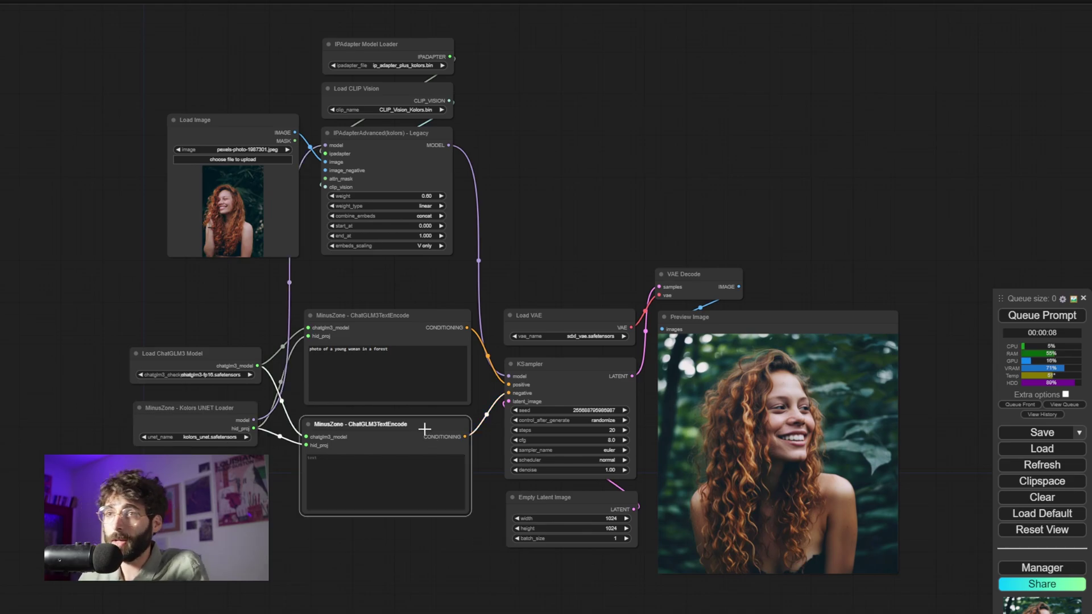
{"action": "left_click", "coordinate": [421, 317]}
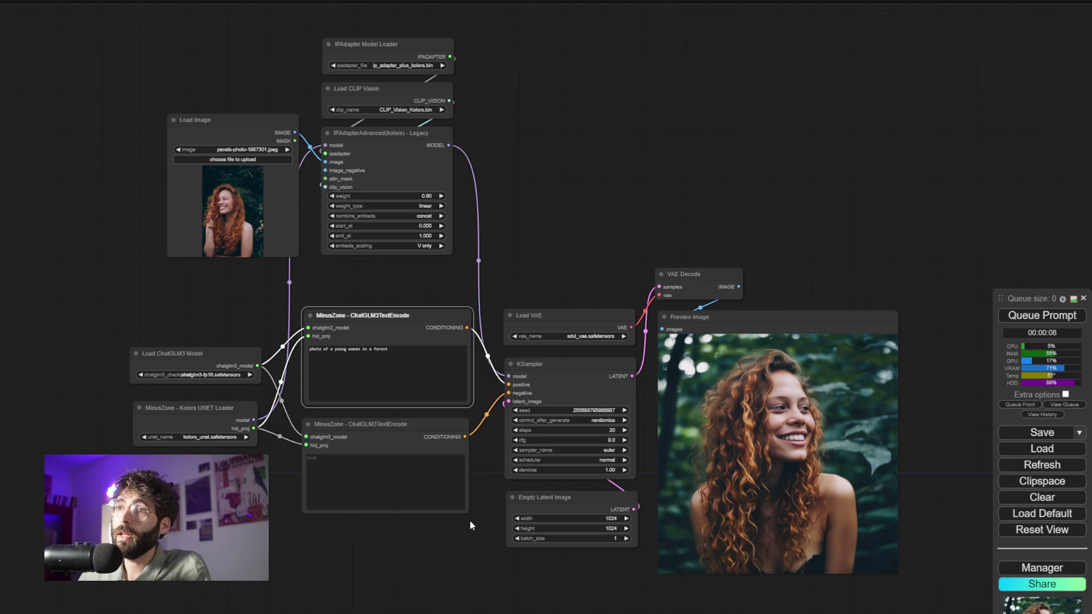
{"action": "left_click", "coordinate": [490, 384]}
{"action": "left_click", "coordinate": [434, 318]}
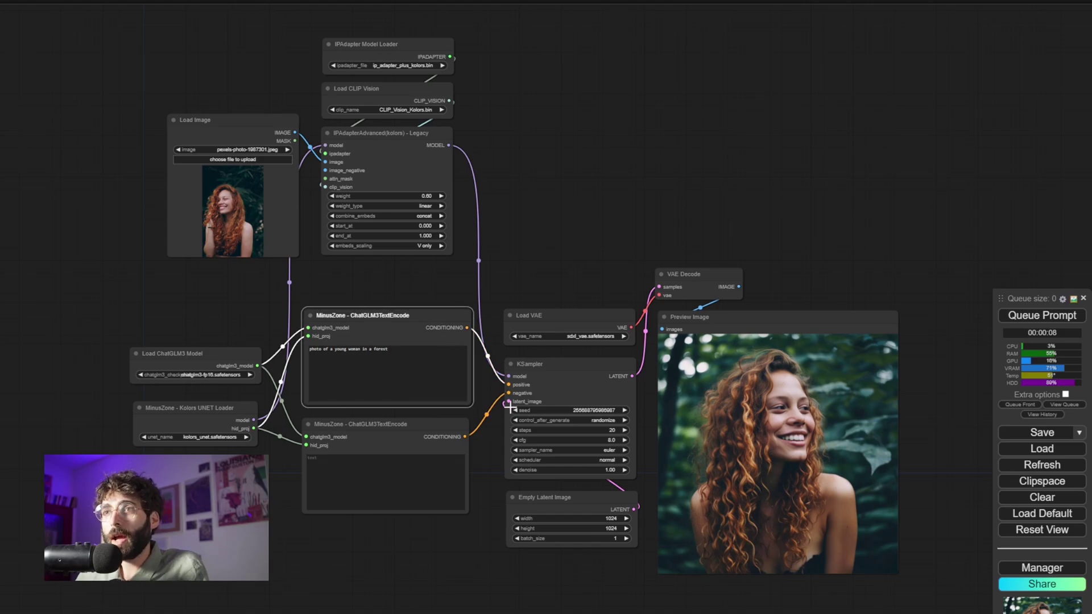
{"action": "left_click", "coordinate": [479, 383]}
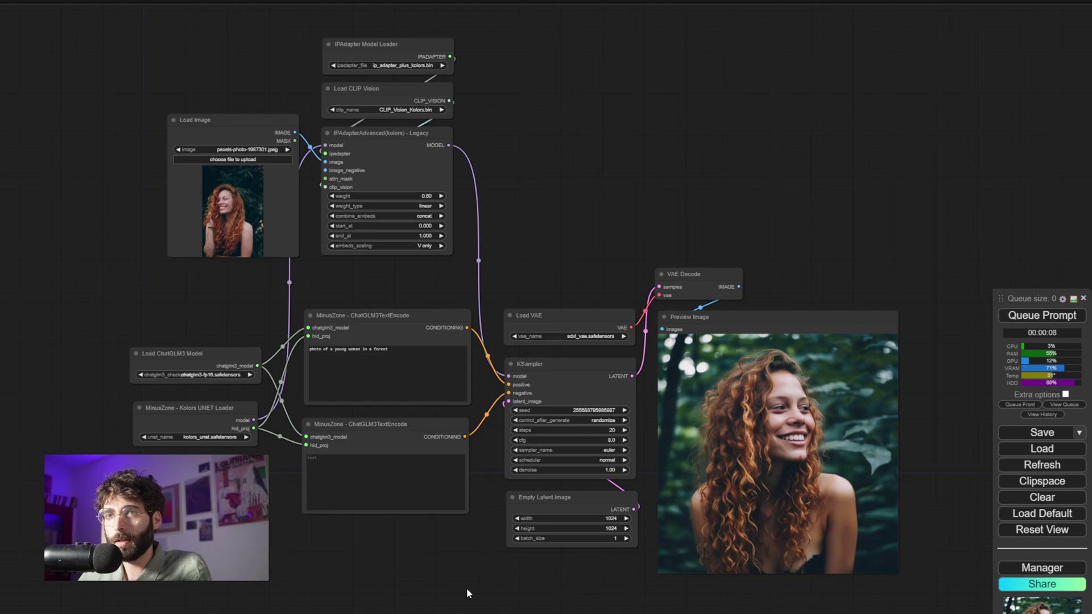
{"action": "left_click", "coordinate": [249, 365]}
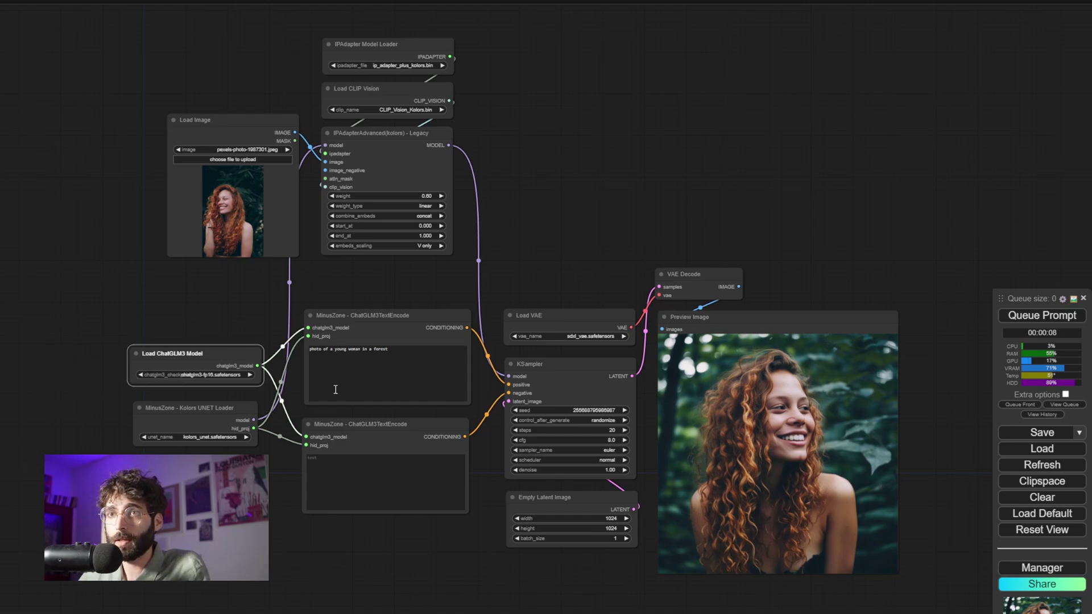
{"action": "left_click", "coordinate": [378, 557]}
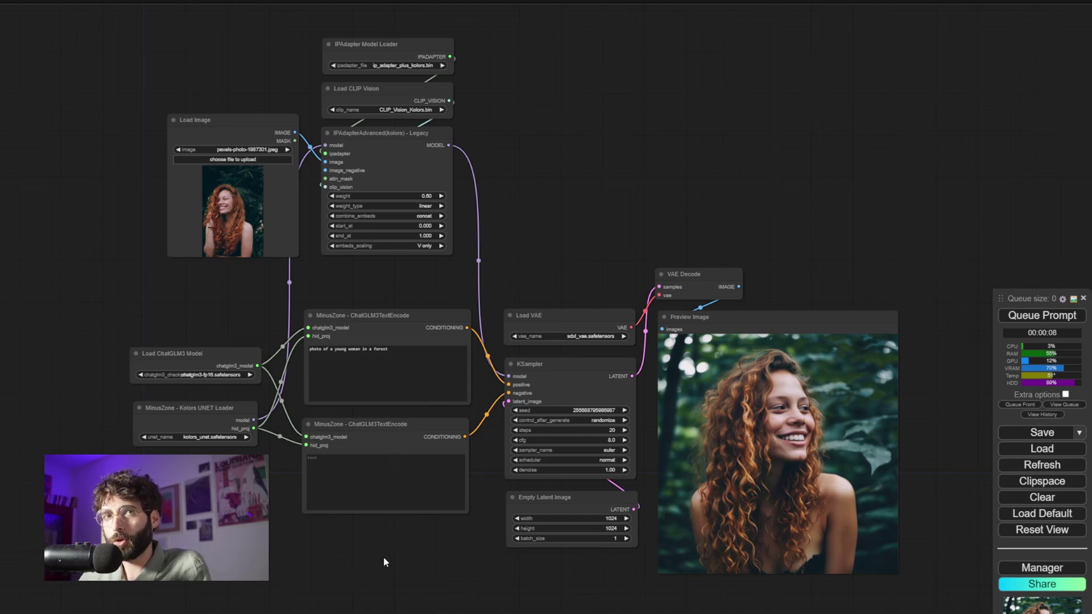
{"action": "left_click", "coordinate": [236, 352]}
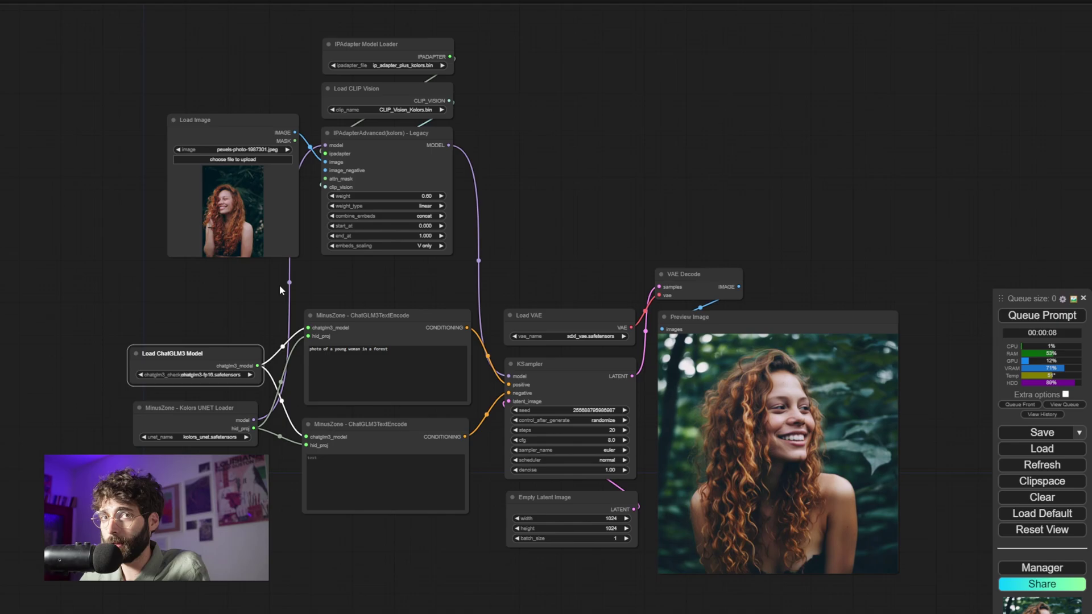
{"action": "left_click_drag", "start_coordinate": [280, 290], "coordinate": [275, 287]}
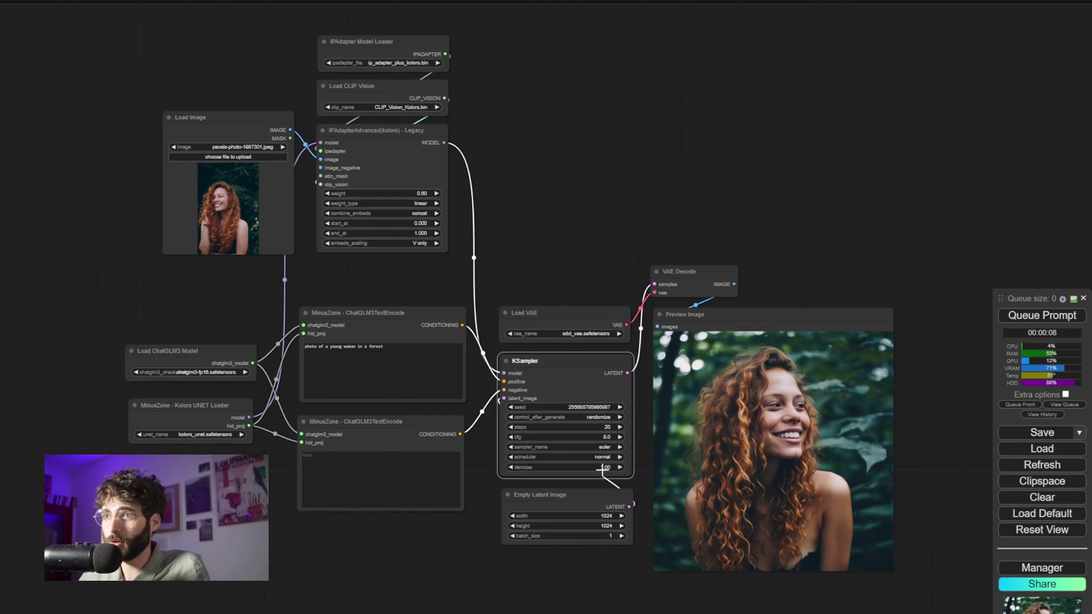
{"action": "left_click", "coordinate": [591, 495]}
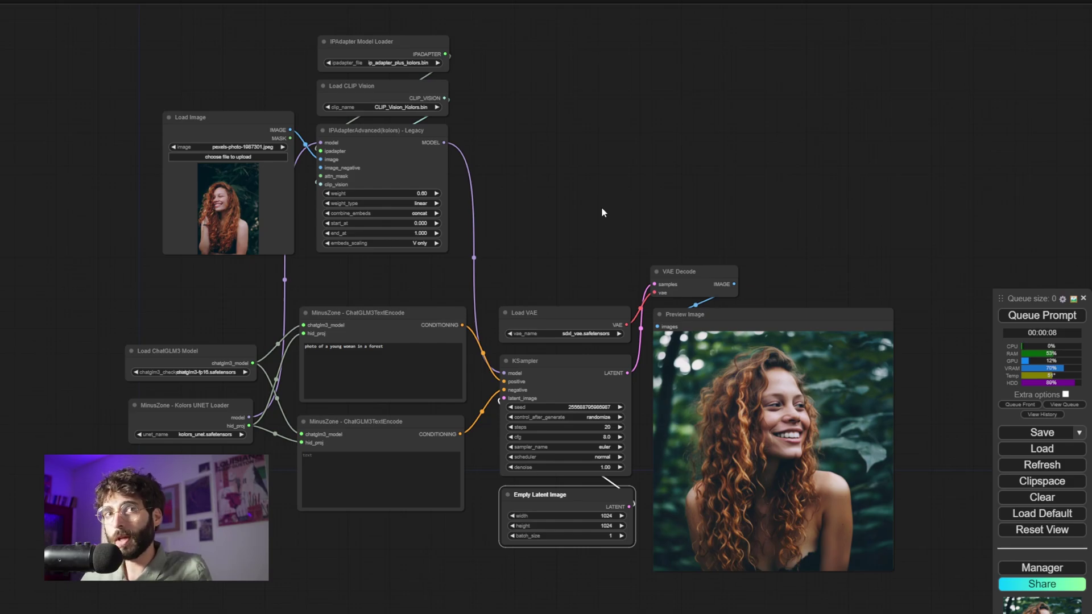
{"action": "left_click", "coordinate": [609, 312]}
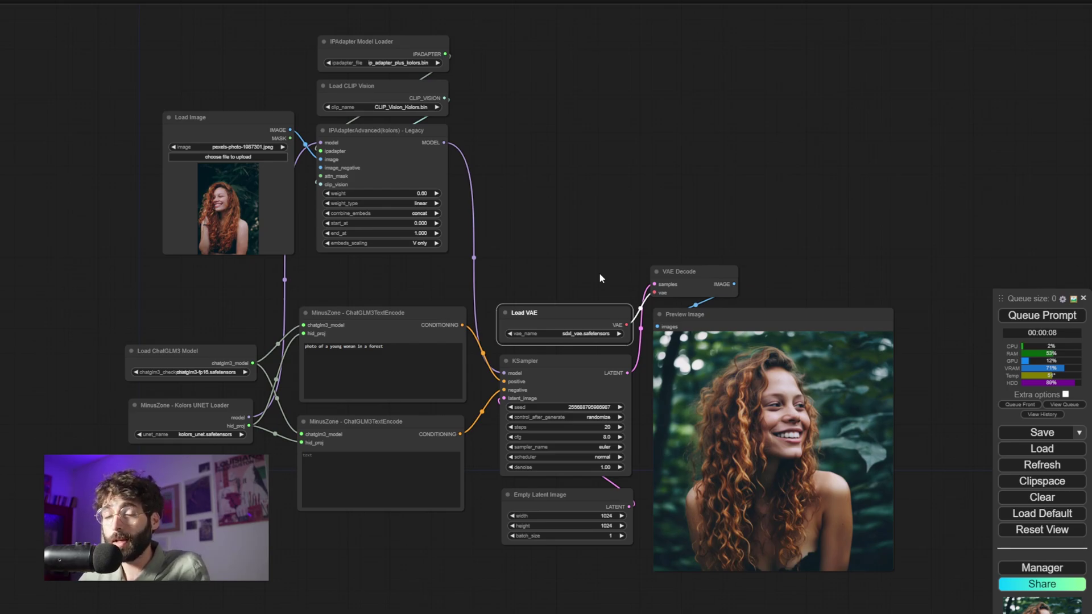
{"action": "left_click_drag", "start_coordinate": [617, 276], "coordinate": [612, 279]}
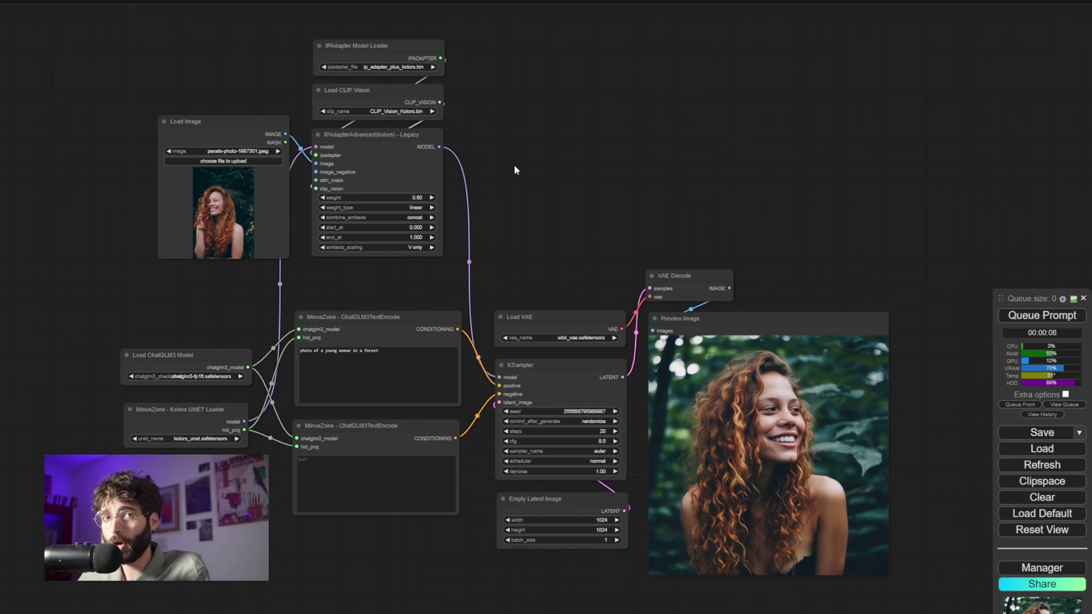
{"action": "left_click", "coordinate": [403, 146]}
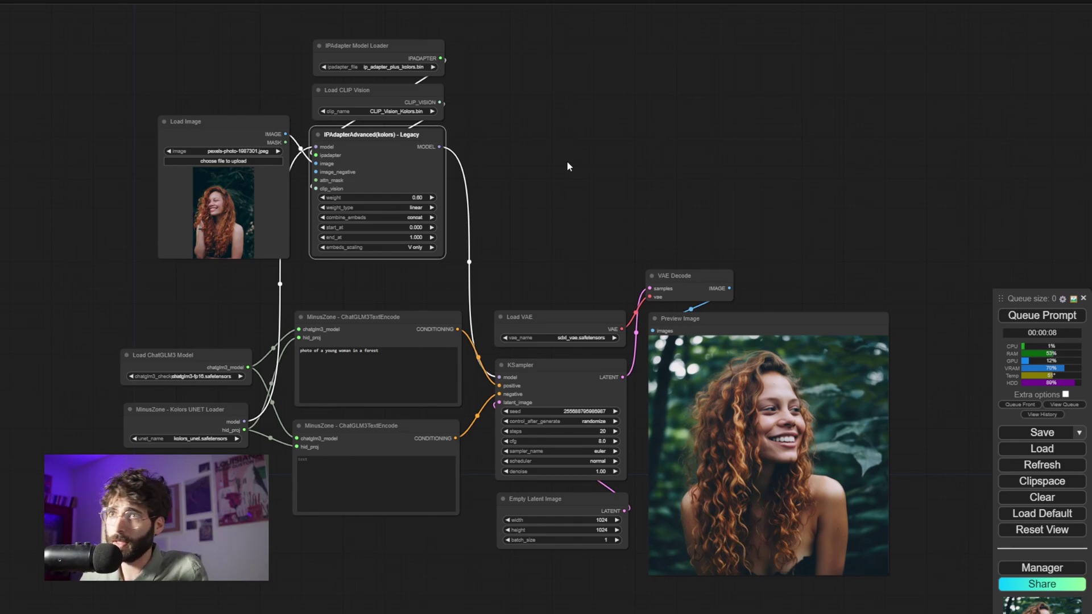
{"action": "left_click", "coordinate": [567, 162]}
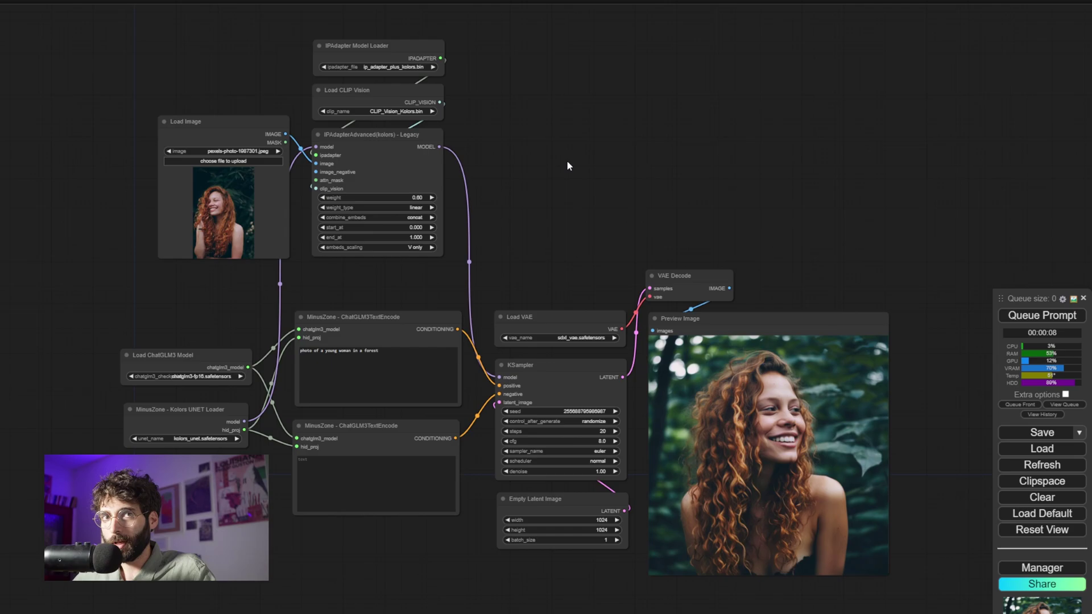
{"action": "left_click", "coordinate": [420, 43]}
{"action": "left_click", "coordinate": [424, 94]}
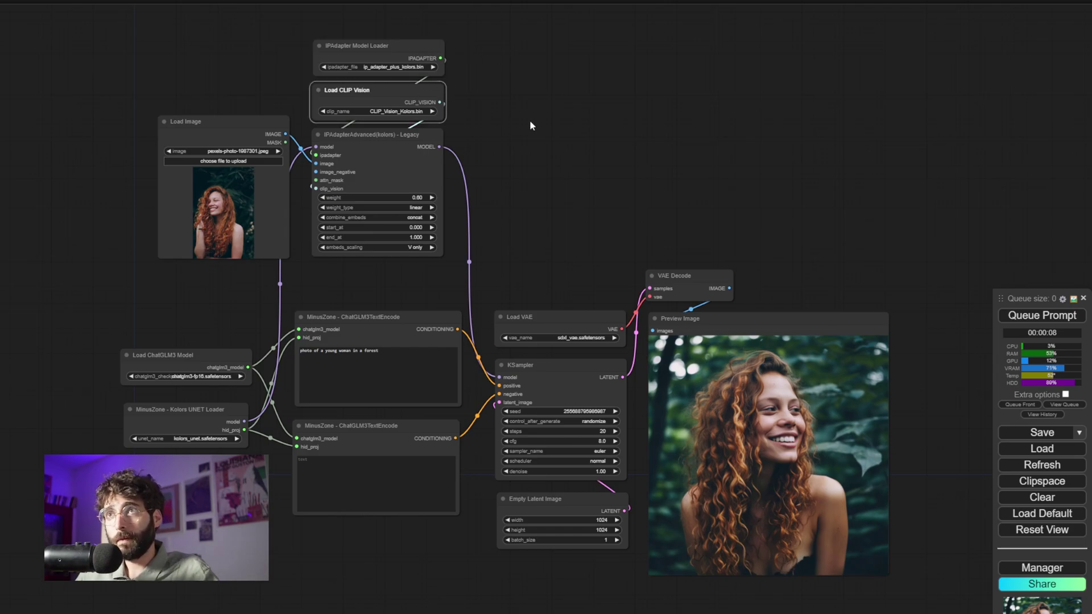
{"action": "left_click", "coordinate": [421, 45]}
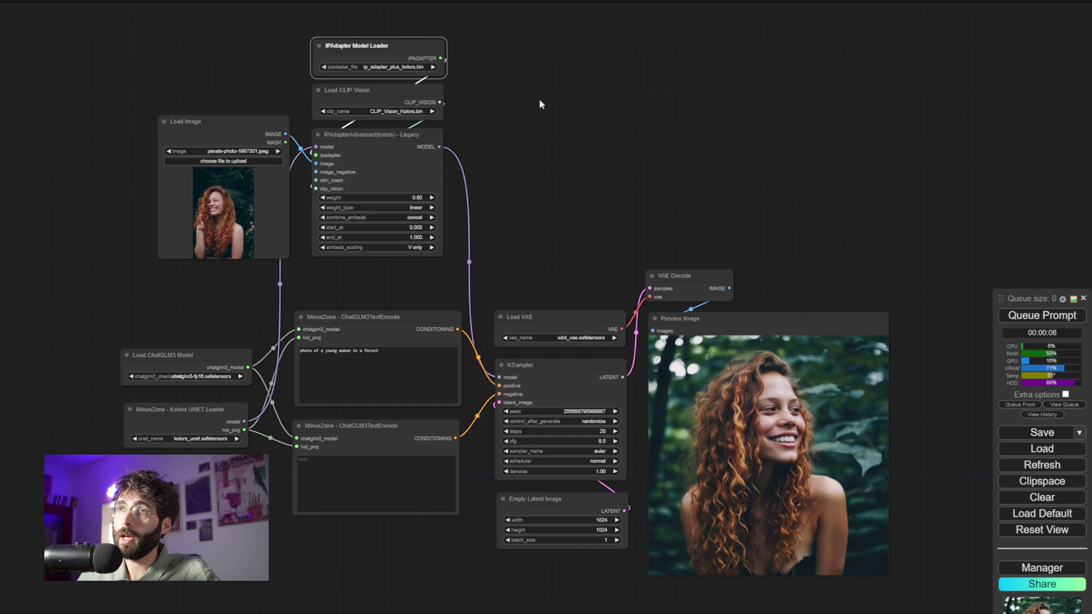
{"action": "left_click", "coordinate": [541, 105]}
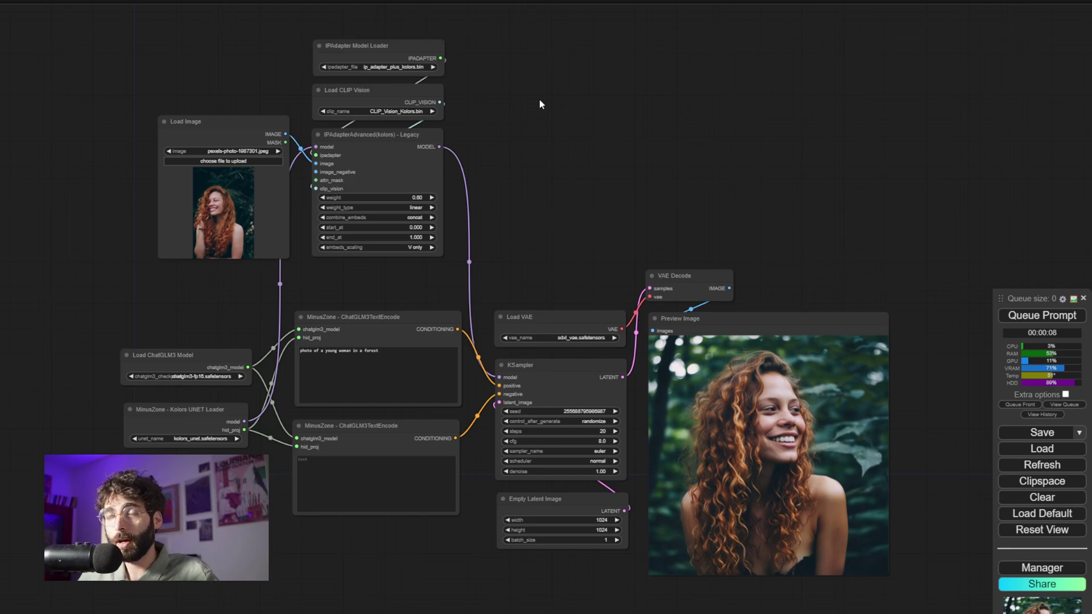
{"action": "left_click", "coordinate": [380, 95]}
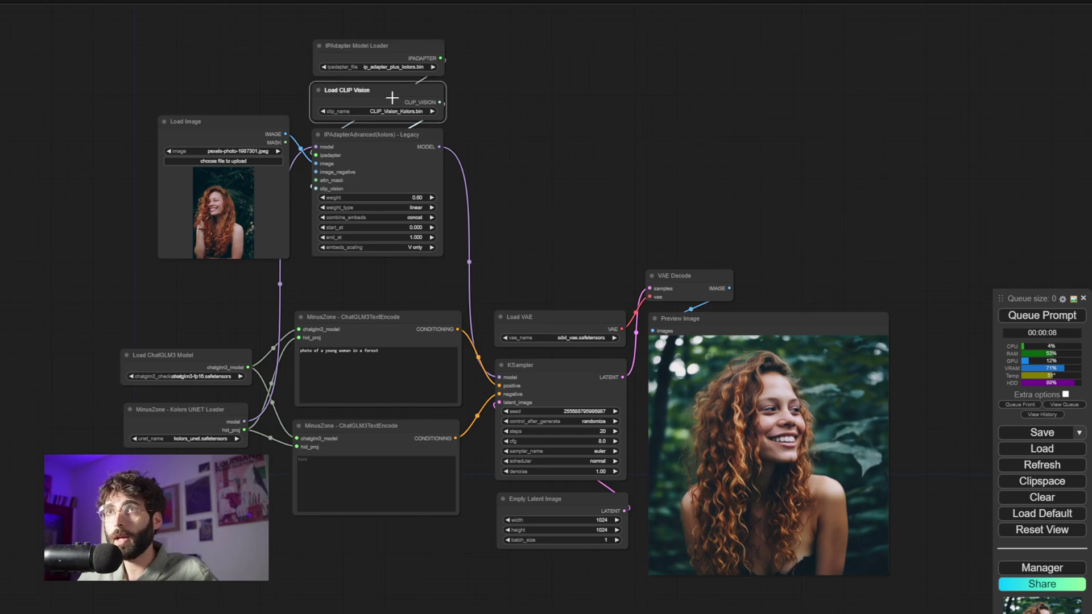
{"action": "left_click", "coordinate": [499, 121]}
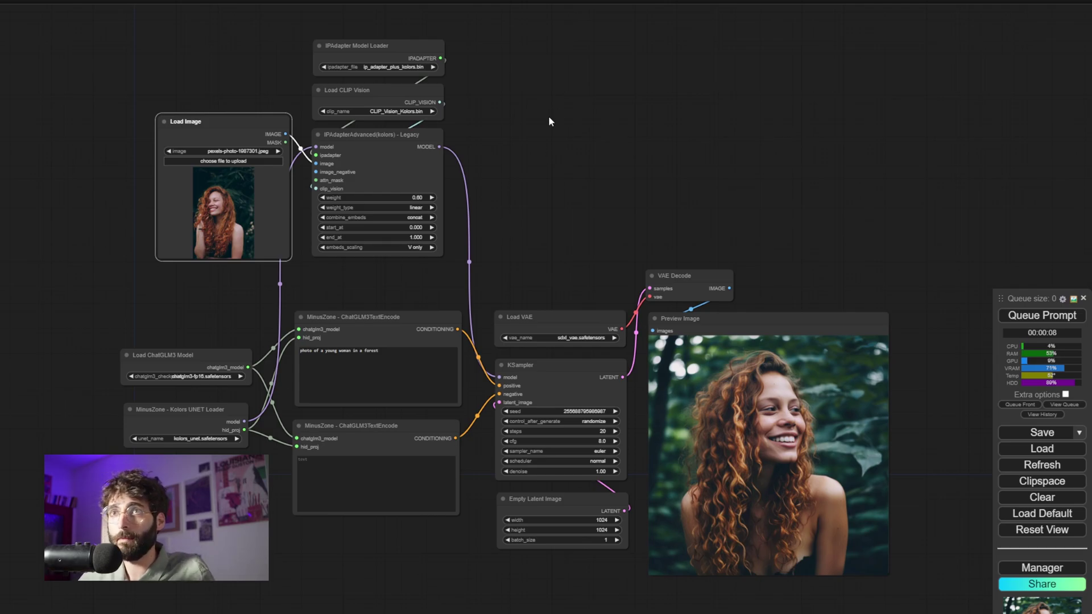
{"action": "left_click", "coordinate": [502, 214]}
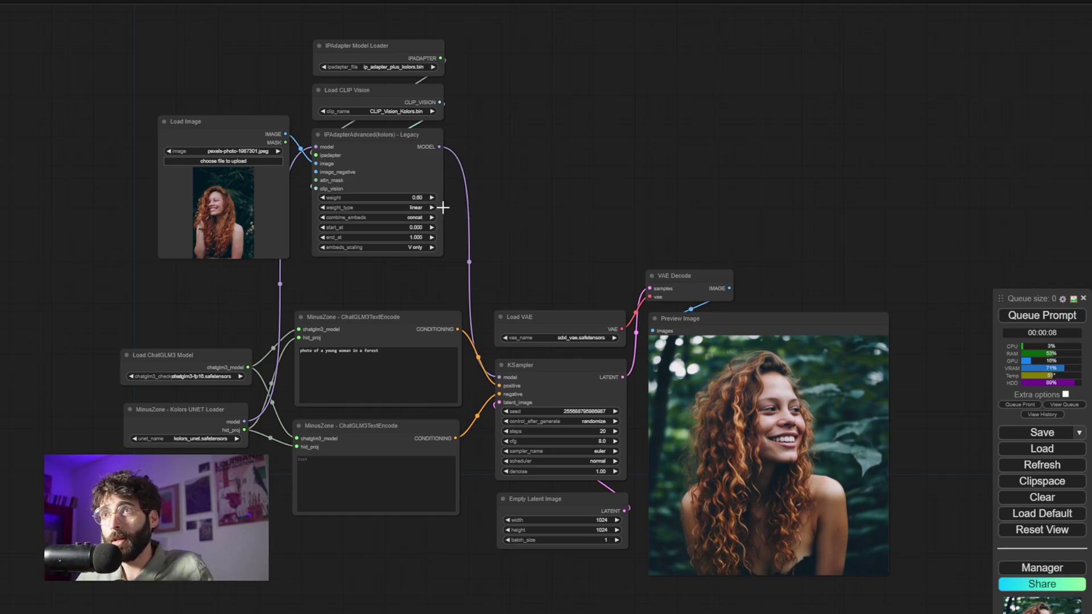
Set the IPAdapterAdvanced(kolors) weight type to style transfer and queue a new portrait.
{"action": "left_click", "coordinate": [418, 208]}
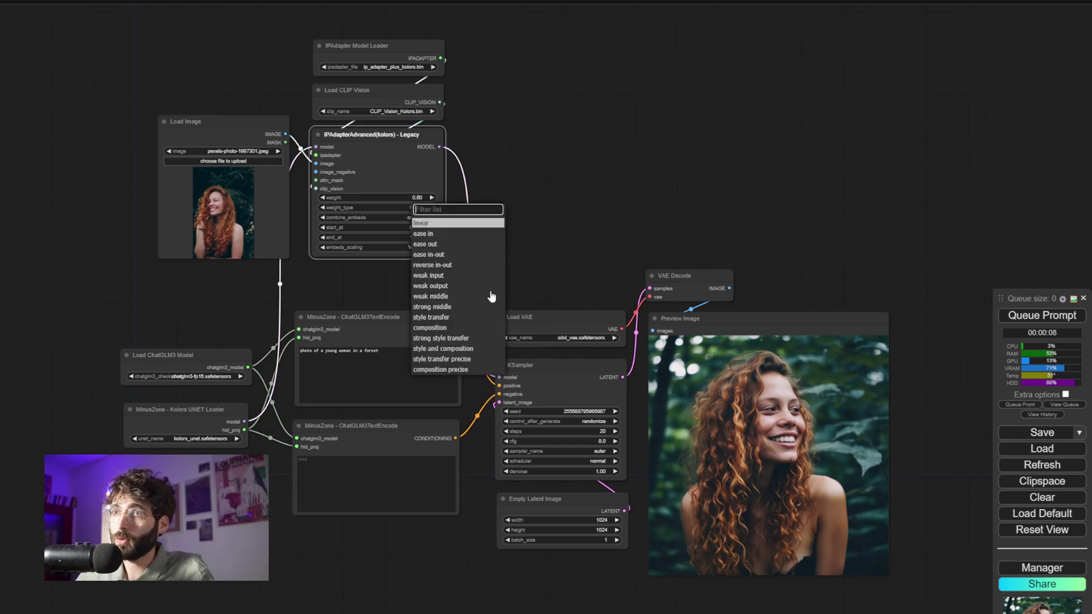
{"action": "left_click", "coordinate": [476, 319]}
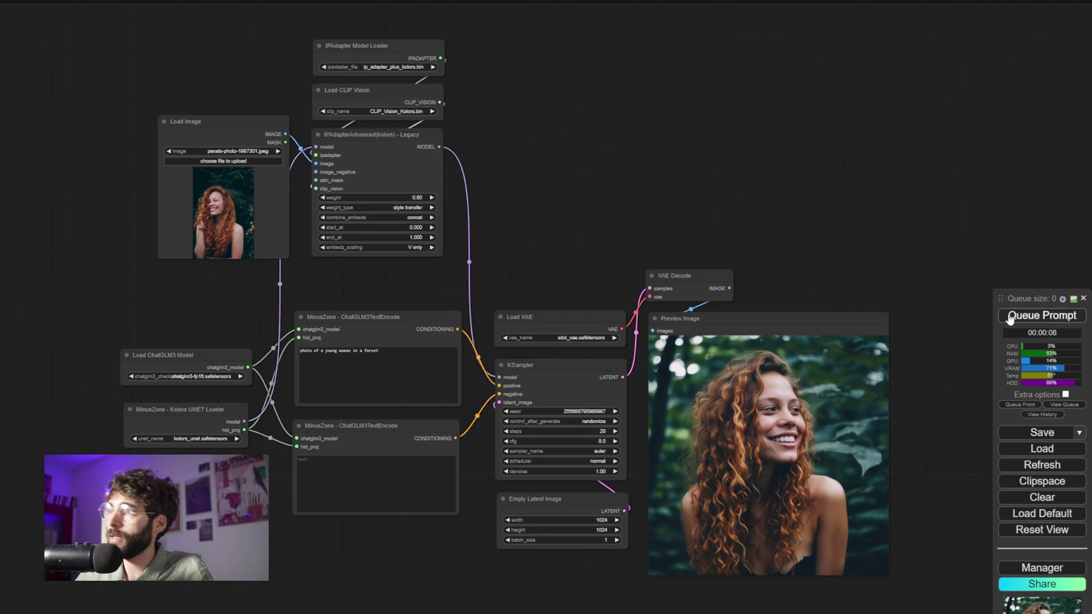
{"action": "left_click", "coordinate": [1010, 316]}
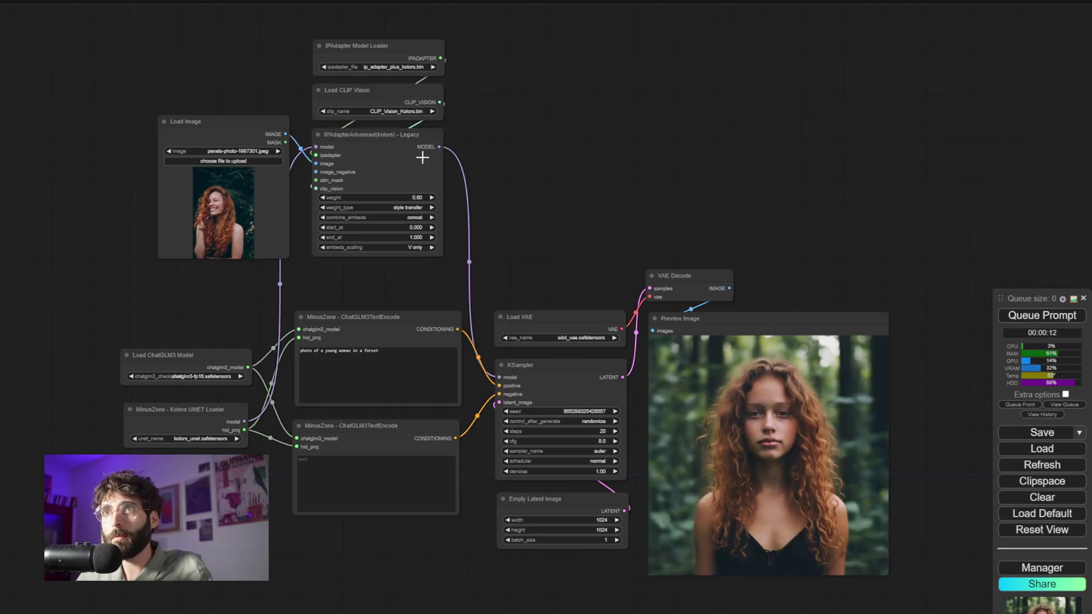
{"action": "left_click", "coordinate": [422, 158]}
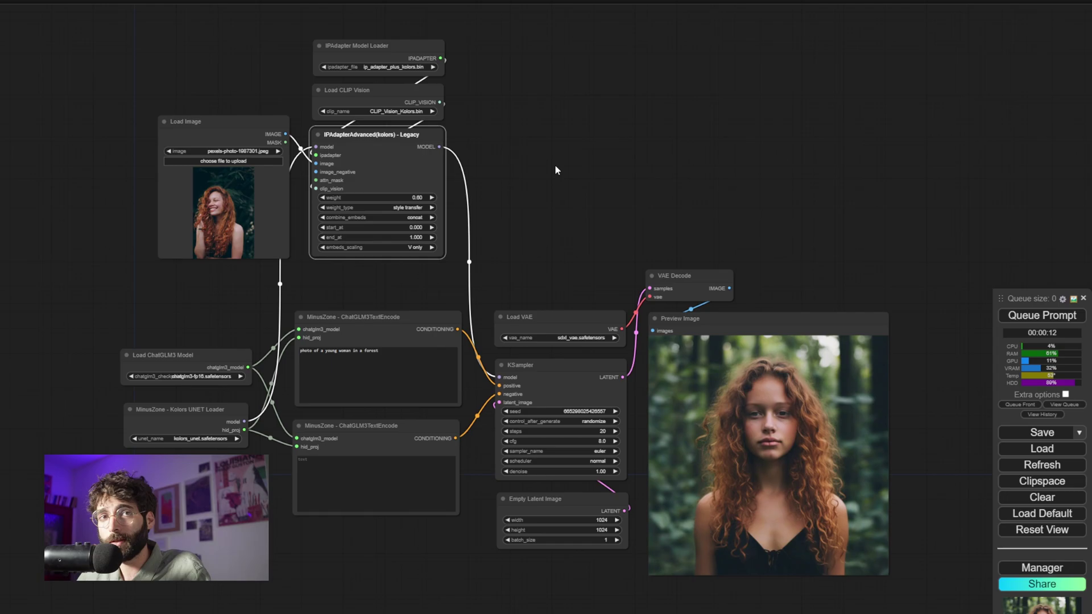
{"action": "left_click", "coordinate": [556, 169]}
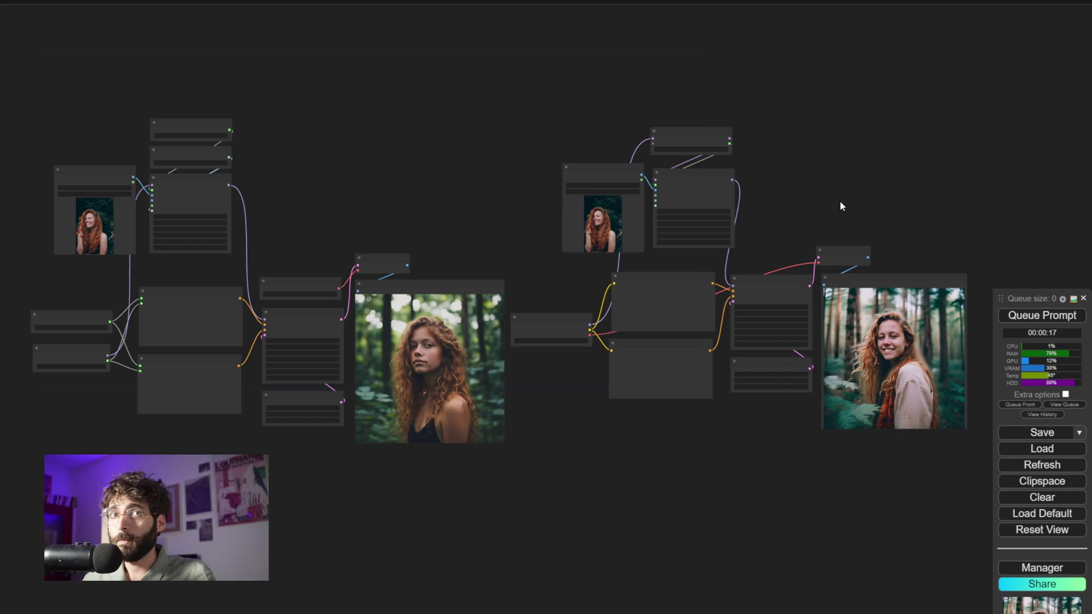
Inspect the SDXL workflow's IPAdapter Advanced, CLIP Text Encode and KSampler nodes.
{"action": "scroll", "coordinate": [841, 201], "scroll_direction": "up", "scroll_amount": 6}
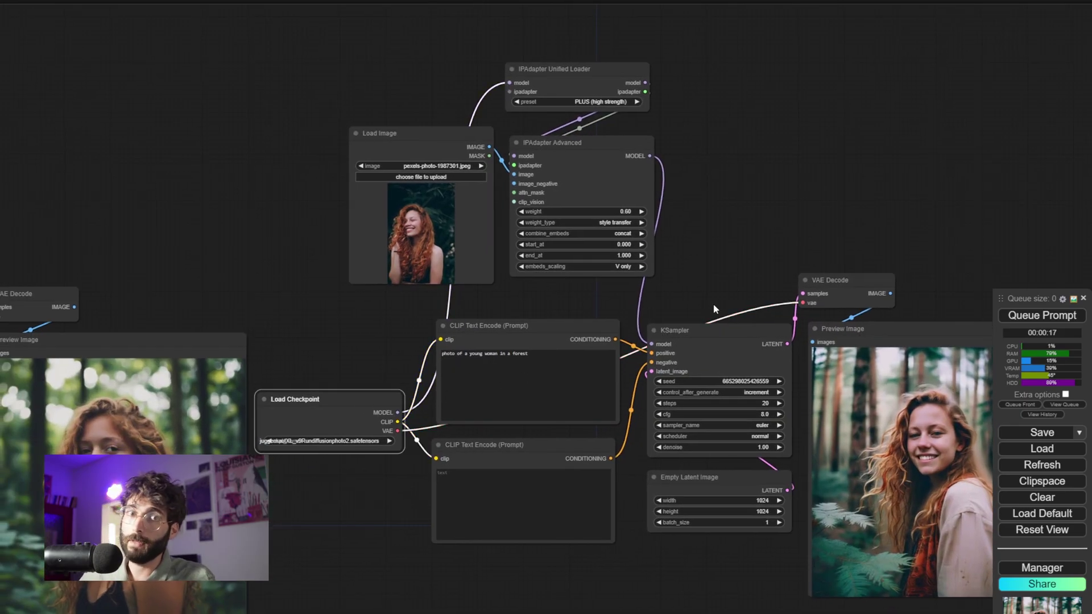
{"action": "left_click", "coordinate": [611, 143]}
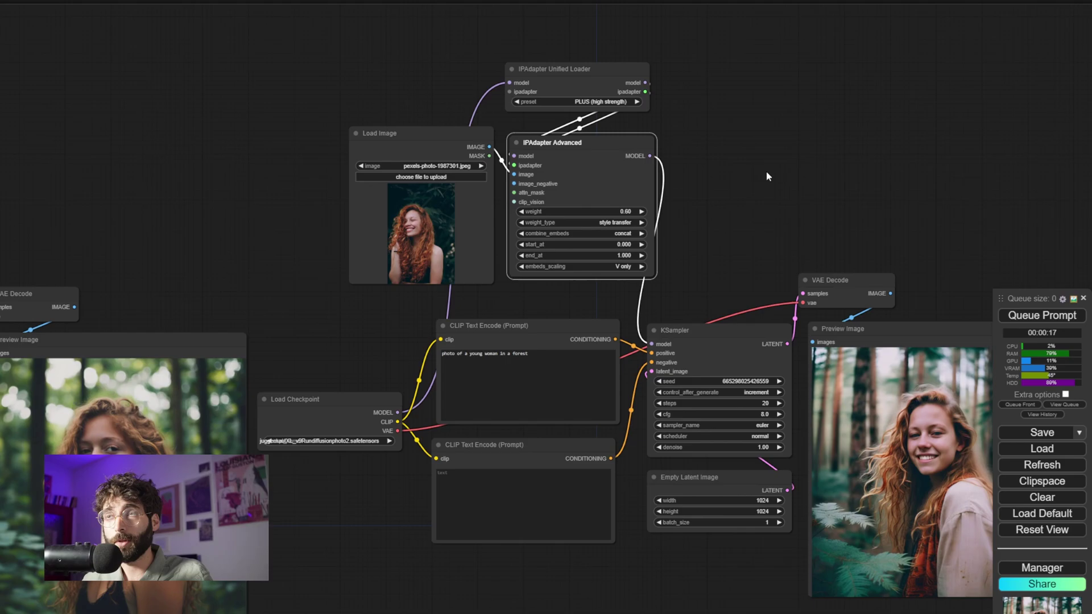
{"action": "left_click", "coordinate": [529, 325]}
{"action": "left_click", "coordinate": [725, 333]}
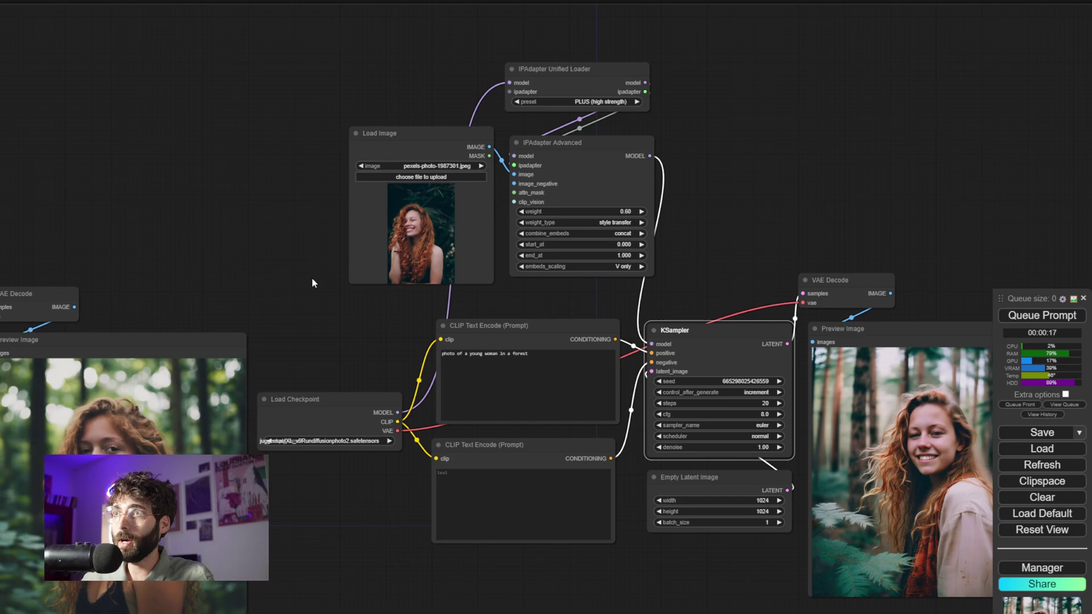
Bring the Kolors workflow back into view and queue another generation of both workflows.
{"action": "left_click_drag", "start_coordinate": [264, 284], "coordinate": [589, 274]}
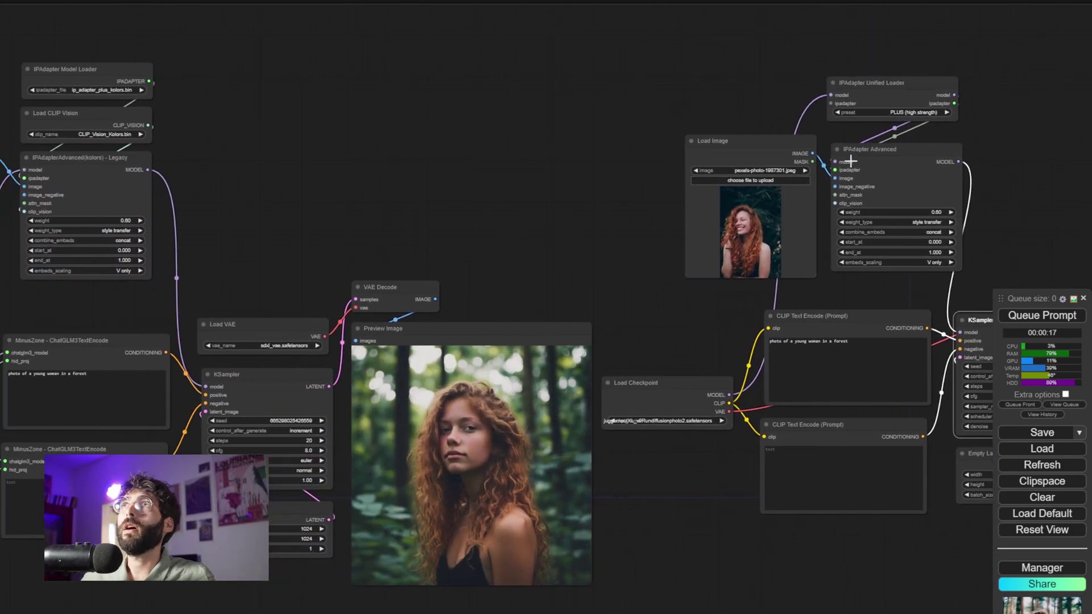
{"action": "scroll", "coordinate": [431, 238], "scroll_direction": "down", "scroll_amount": 5}
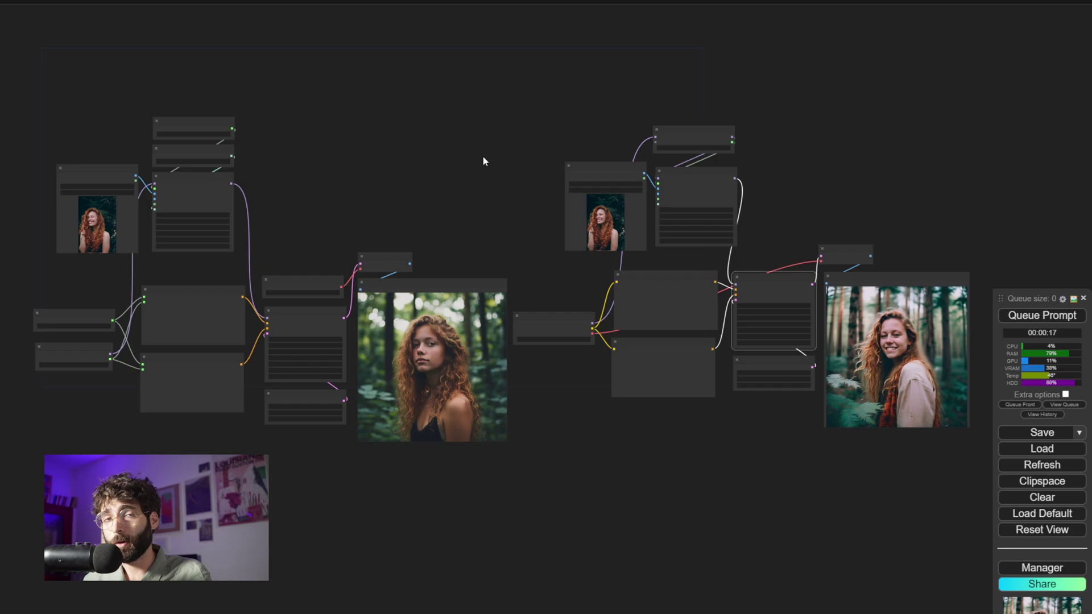
{"action": "left_click", "coordinate": [1052, 316]}
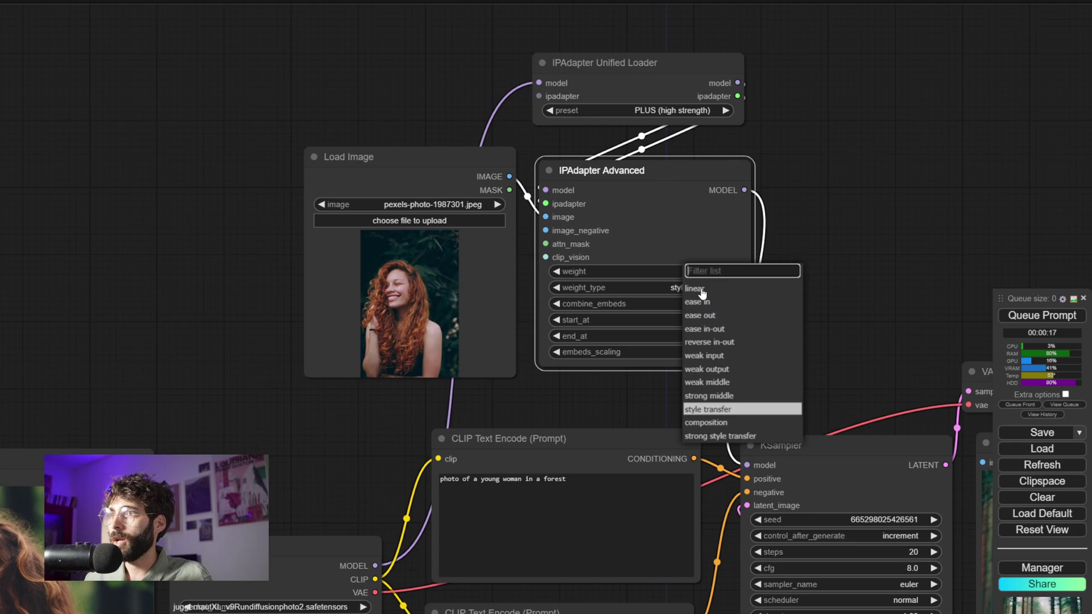
Review the IPAdapter weight type choices, then queue both workflows again with Ctrl+Enter.
{"action": "left_click_drag", "start_coordinate": [231, 237], "coordinate": [251, 234]}
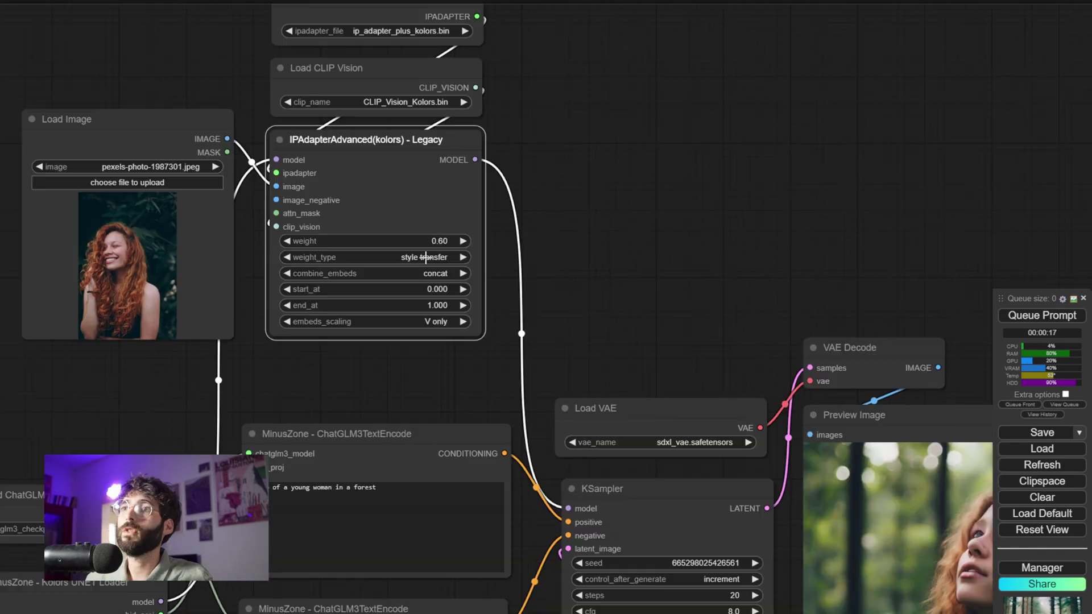
{"action": "left_click", "coordinate": [446, 257]}
{"action": "left_click", "coordinate": [446, 257]}
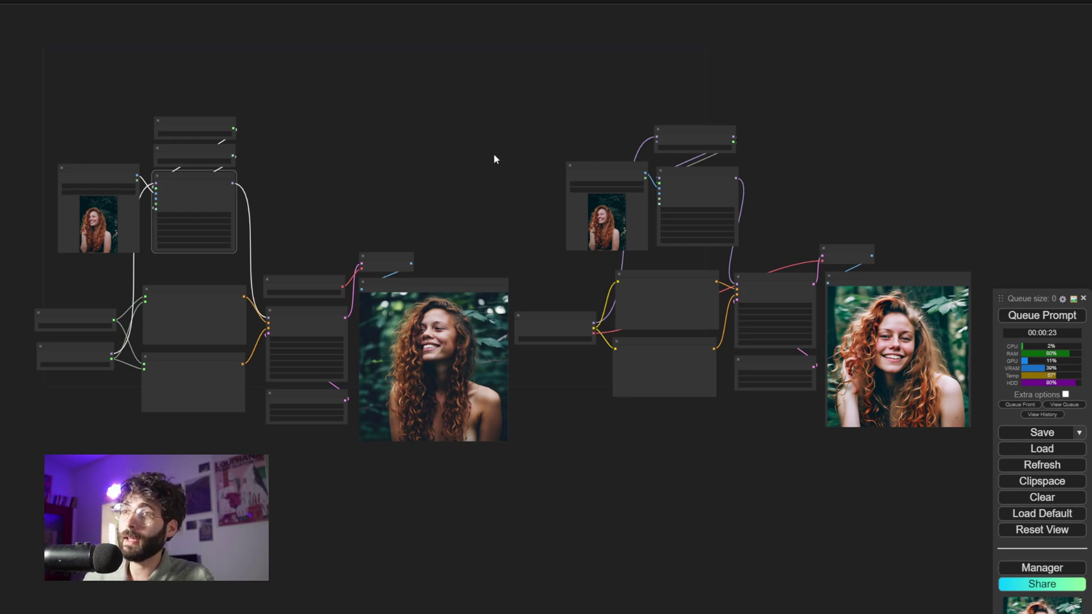
{"action": "key", "text": "ctrl+Return"}
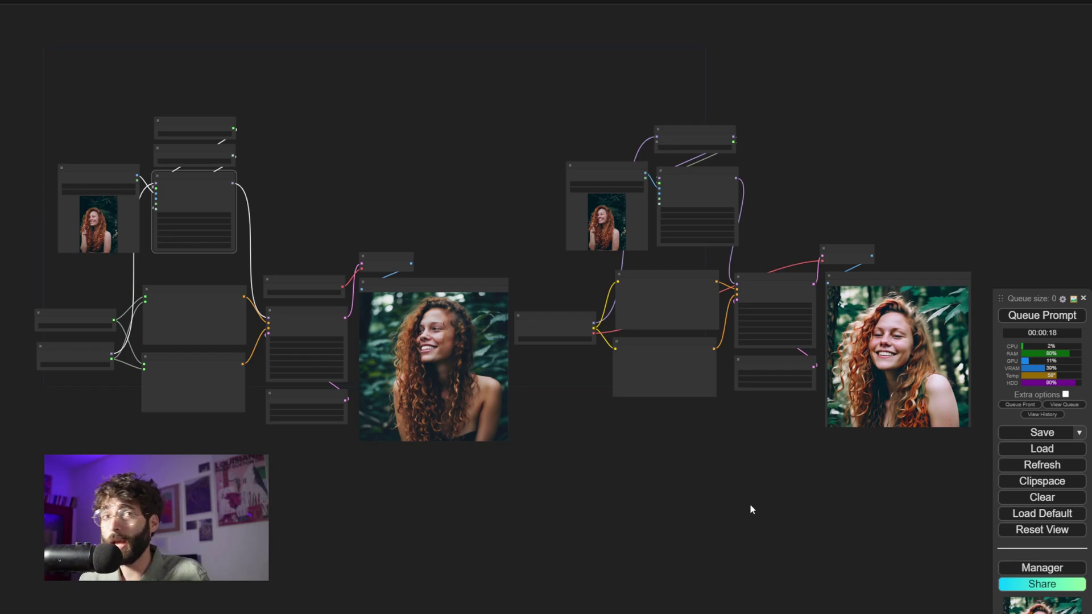
Zoom into the workflows showing face-embed distance scores of 0.628 (Kolors) and 0.784 (SDXL).
{"action": "scroll", "coordinate": [815, 404], "scroll_direction": "up", "scroll_amount": 5}
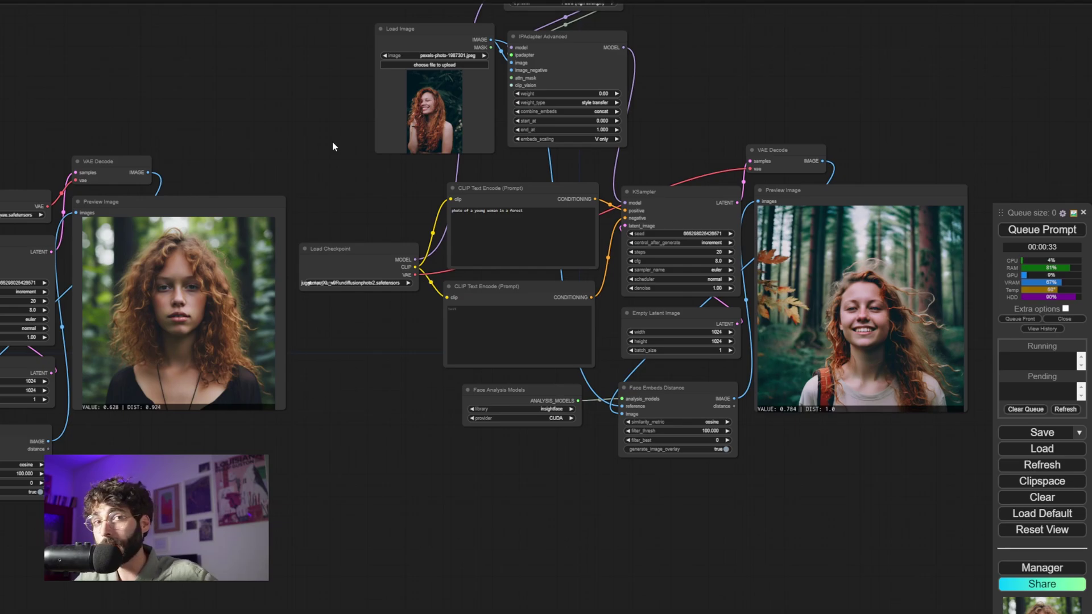
Zoom out to see both side-by-side comparison workflows.
{"action": "scroll", "coordinate": [493, 176], "scroll_direction": "down", "scroll_amount": 4}
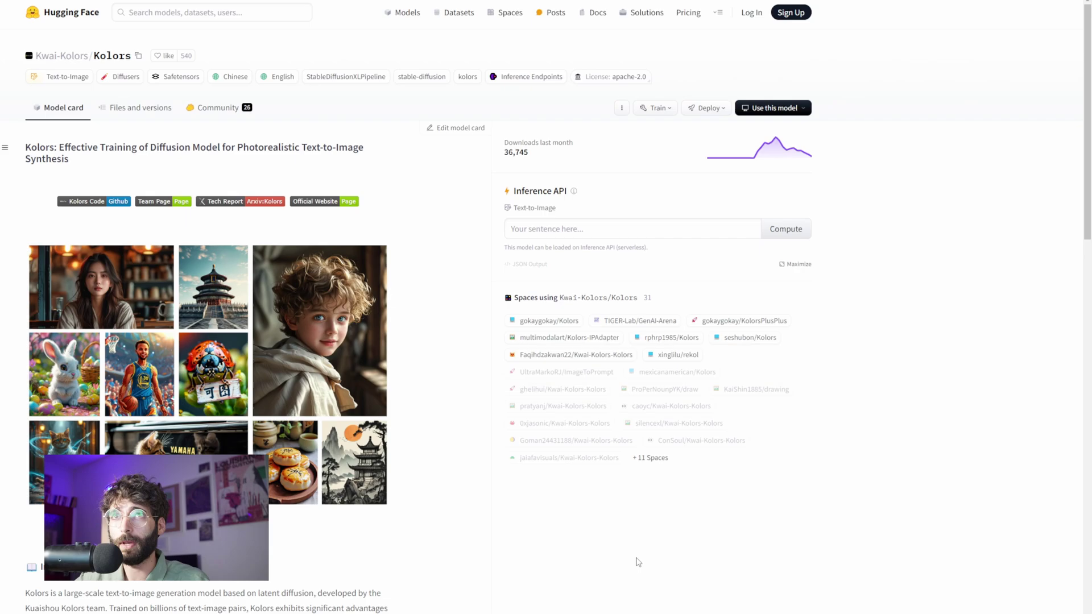
Scroll down the Kwai-Kolors/Kolors model card toward its License section.
{"action": "scroll", "coordinate": [471, 517], "scroll_direction": "down", "scroll_amount": 15}
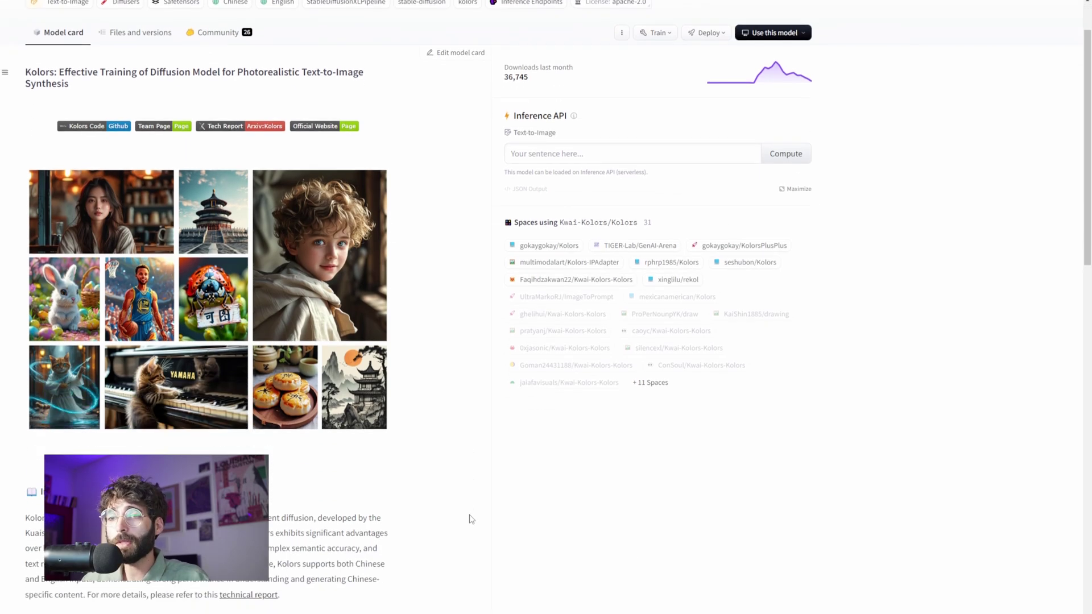